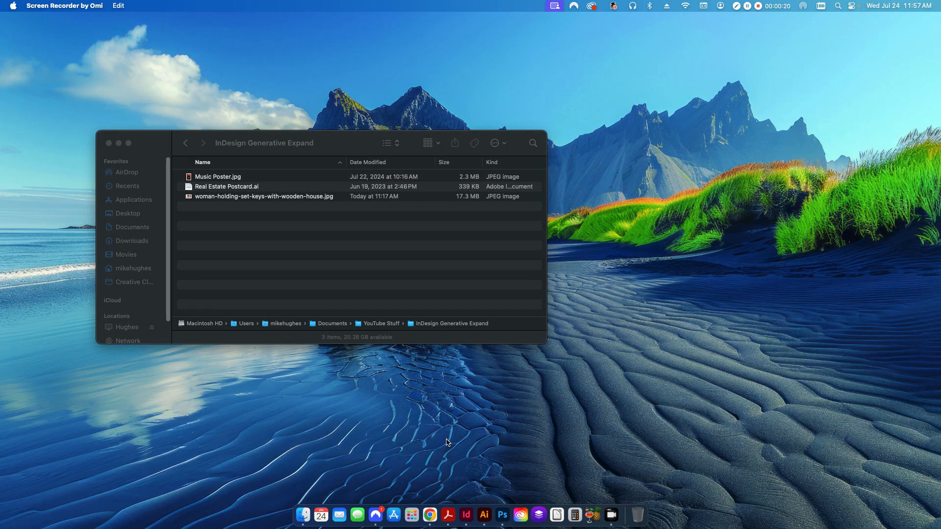
Bring the open InDesign 2024 window in front of Finder from the Dock.
left_click(466, 515)
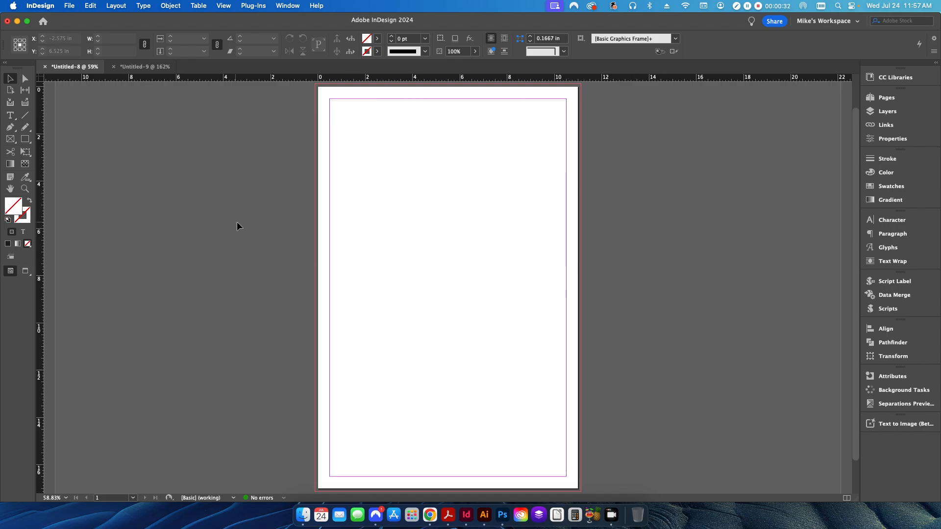
Place Music Poster.jpg on the blank page and centre it with the Align controls.
left_click(72, 6)
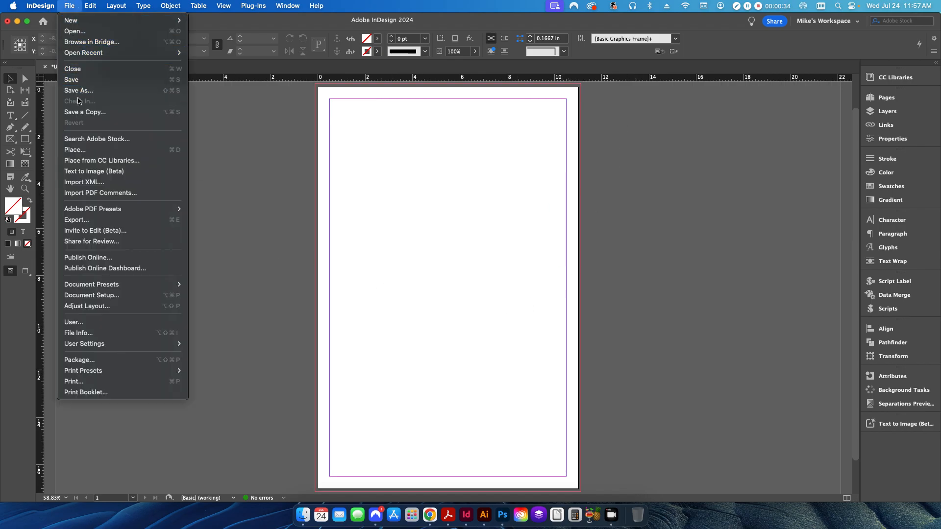
left_click(75, 150)
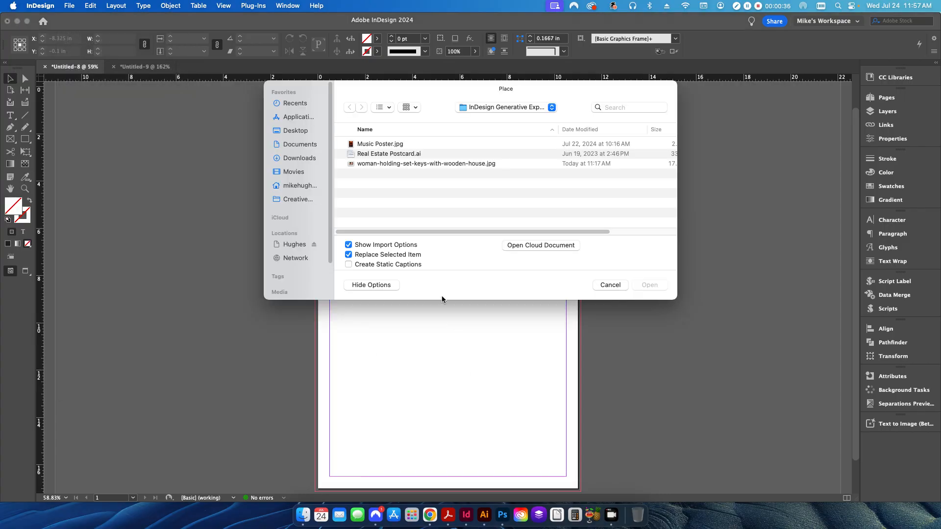
left_click(375, 145)
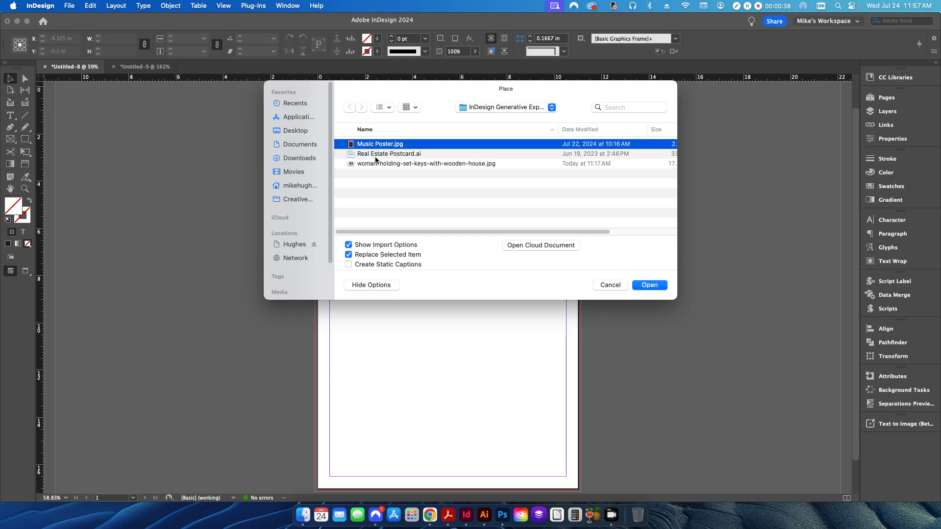
left_click(650, 285)
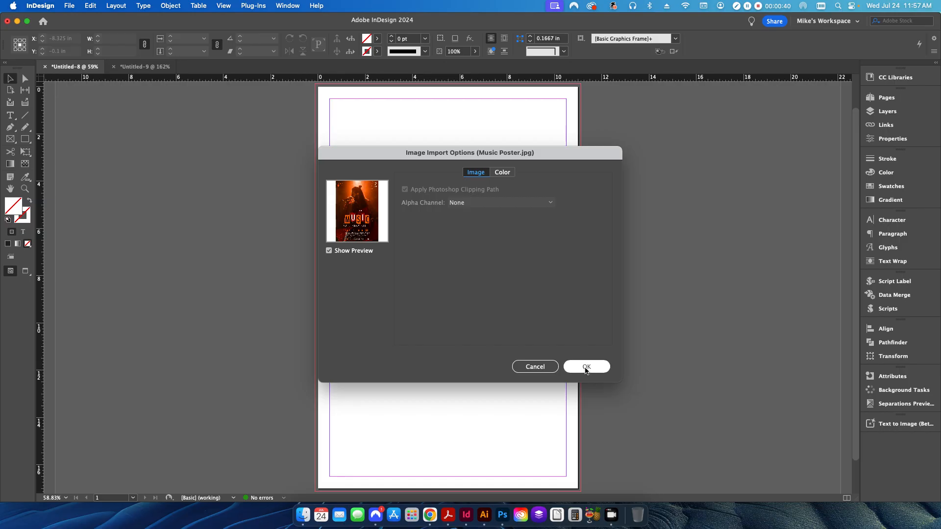
left_click(589, 366)
left_click(376, 201)
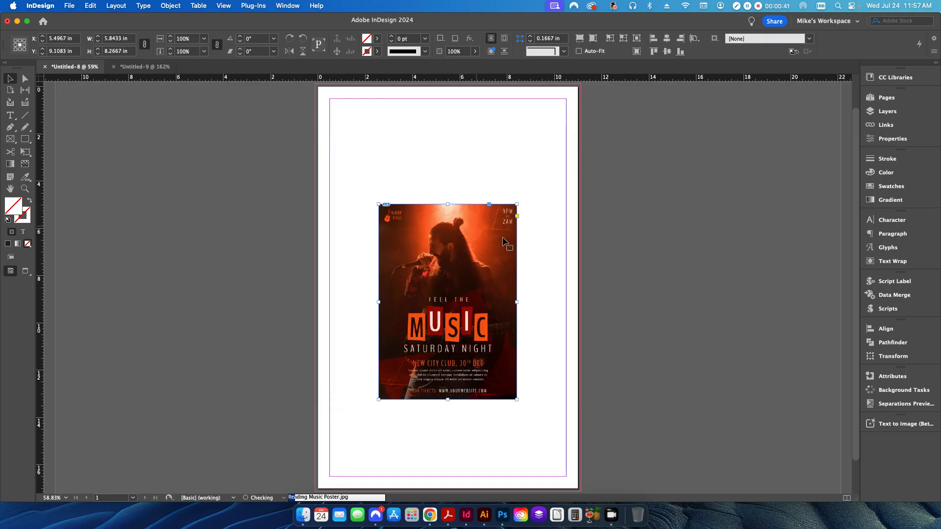
left_click(667, 49)
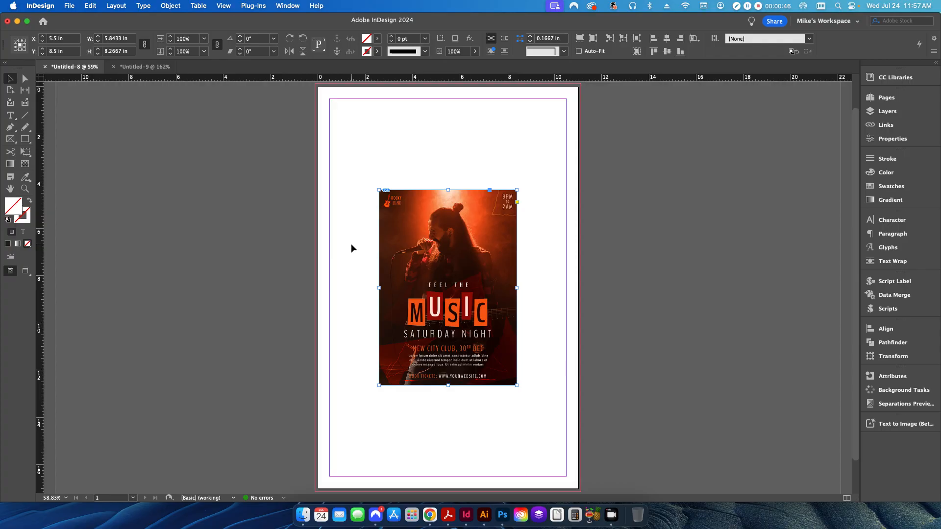
Make the poster frame 11 in wide and fit the image proportionally to it.
left_click(131, 42)
type("11")
key("Return")
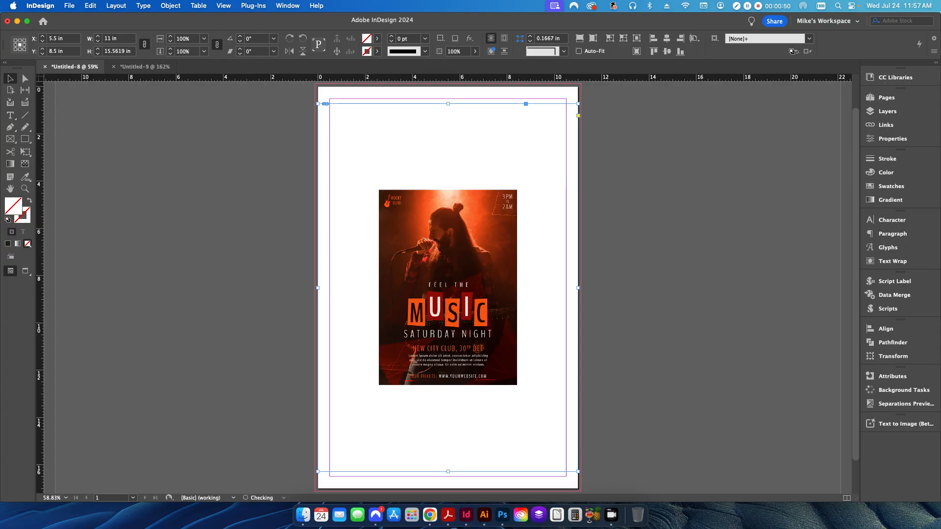
key("alt+shift+super+e")
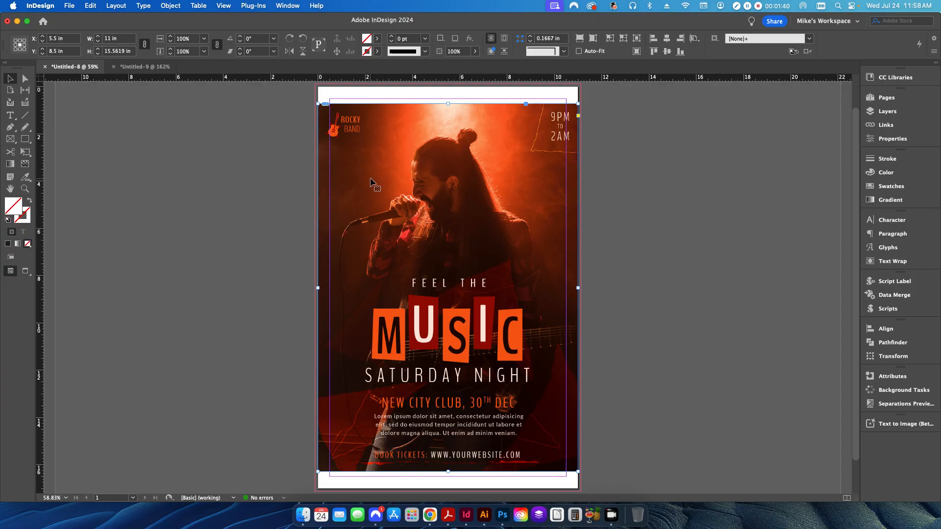
Stretch the poster frame's top-left and bottom-right corners to the bleed, making it 11.25 × 17.25 in.
left_click(318, 103)
left_click(317, 103)
left_click_drag(317, 103, 315, 83)
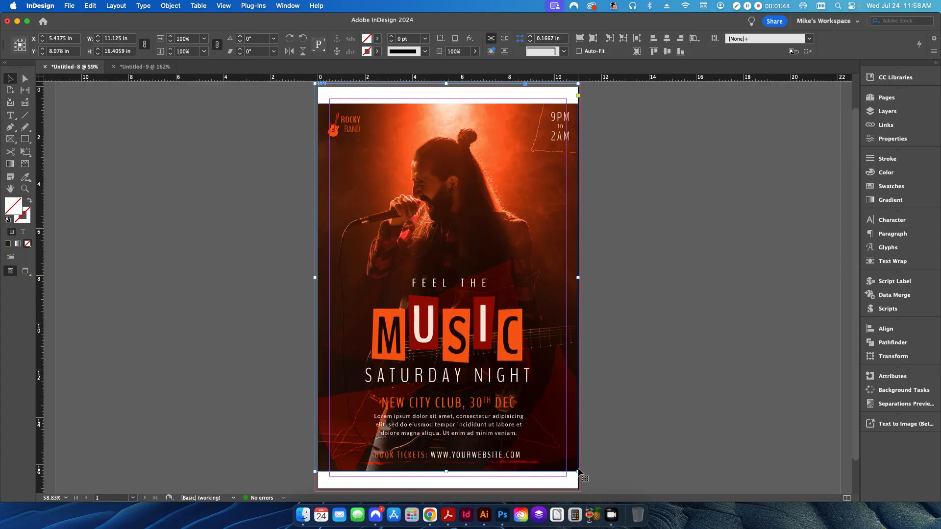
left_click_drag(578, 472, 581, 492)
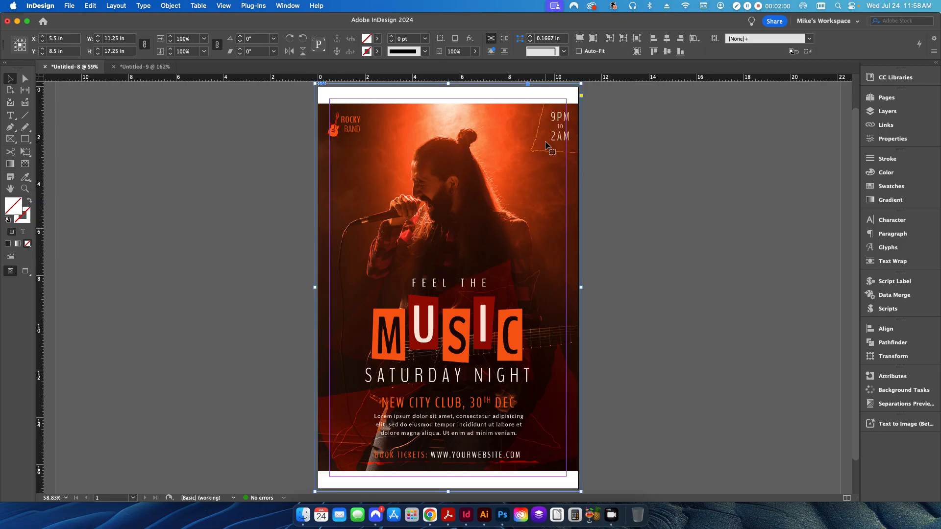
Show the Text to Image (Beta) panel and check its Generative Expand (Beta) mode.
left_click(287, 7)
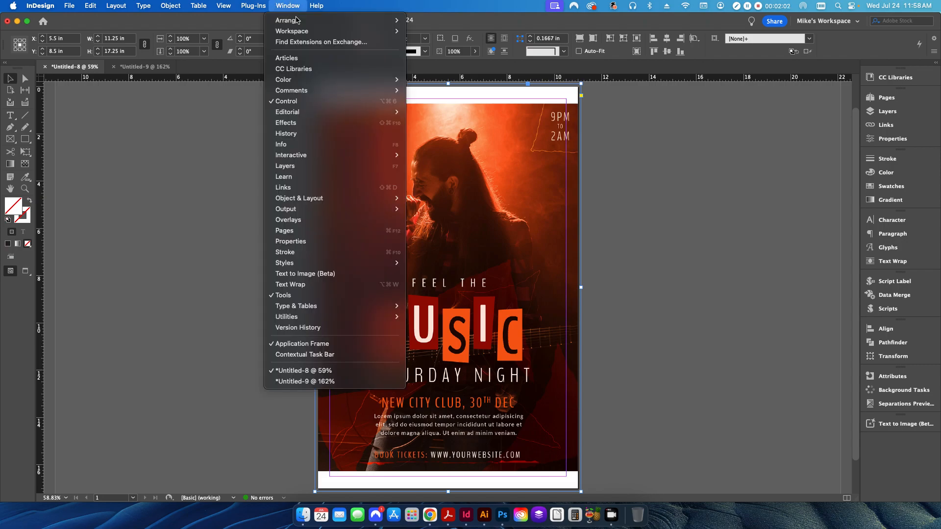
left_click(315, 275)
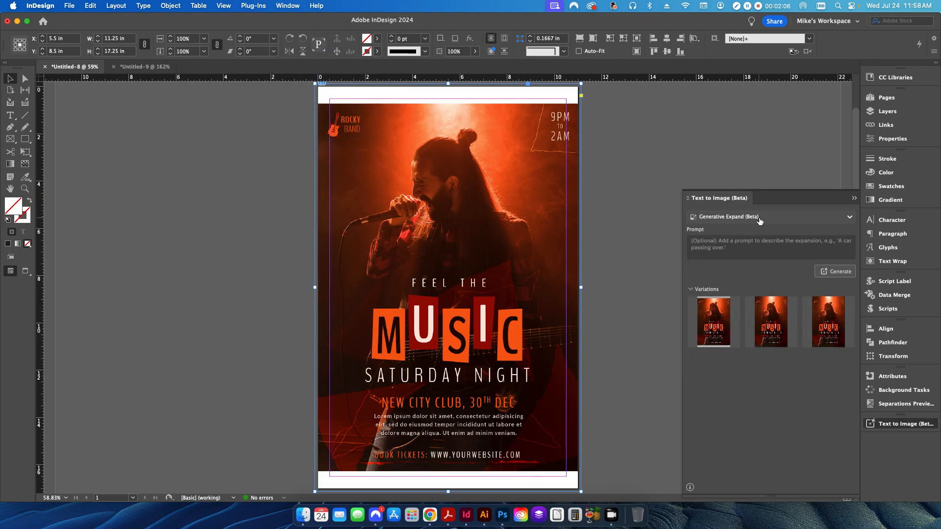
left_click(760, 219)
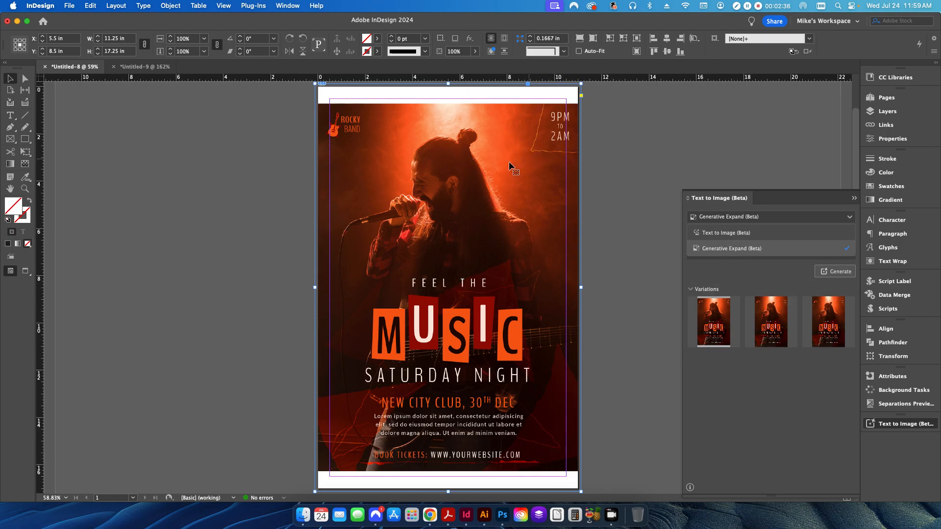
Run Generative Expand (Beta) on the poster and preview the resulting variation thumbnails.
left_click(836, 271)
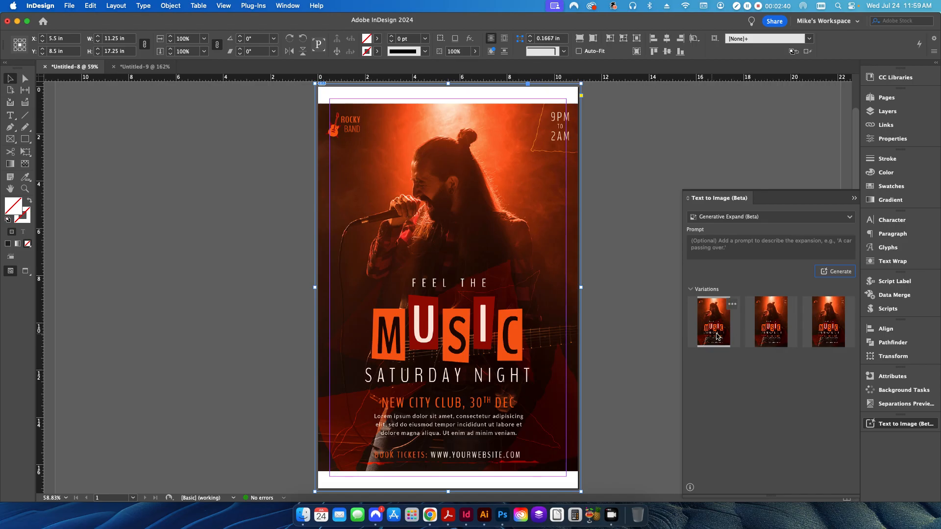
left_click(835, 272)
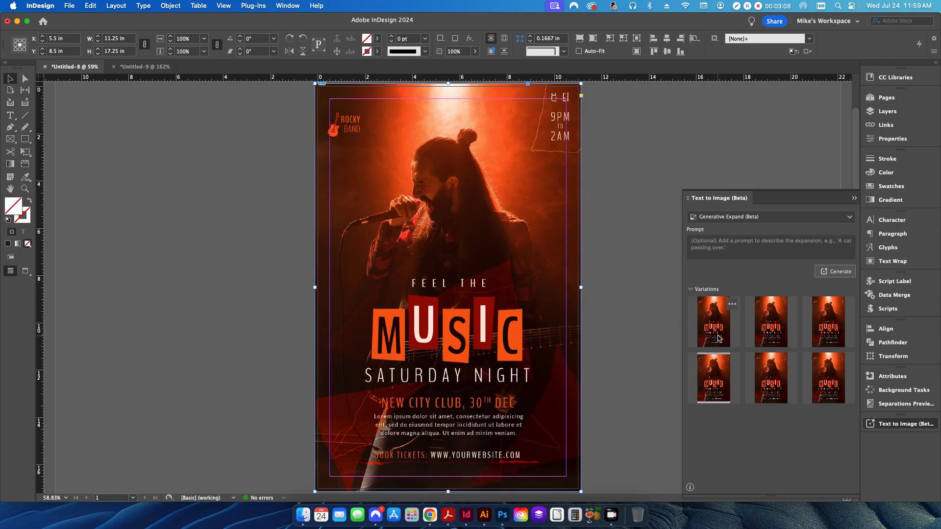
mouse_move(728, 328)
mouse_move(783, 332)
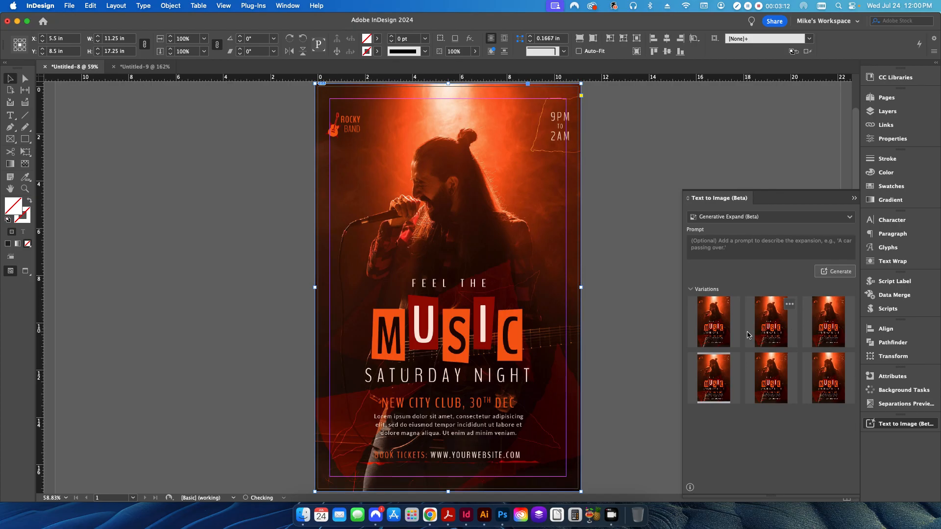
mouse_move(831, 324)
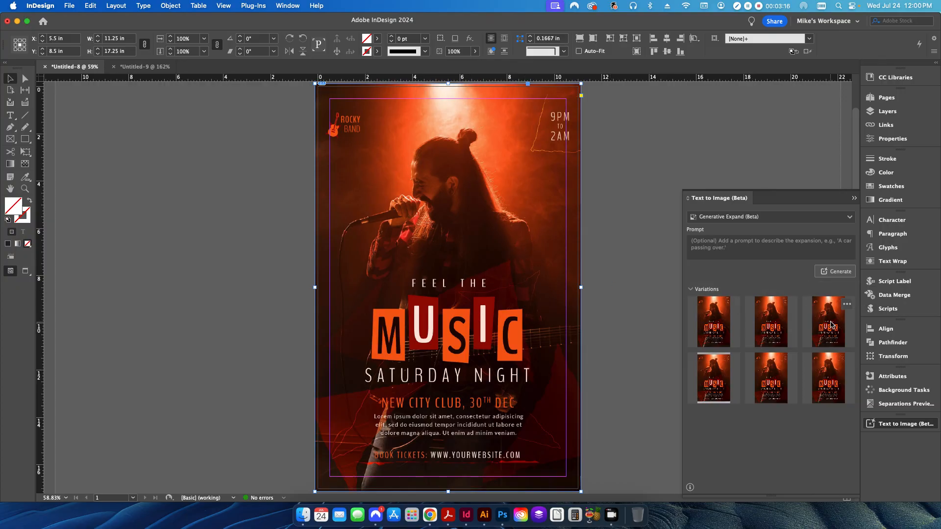
mouse_move(758, 370)
Apply the fifth generated variation to the poster, then deselect the frame.
left_click(769, 381)
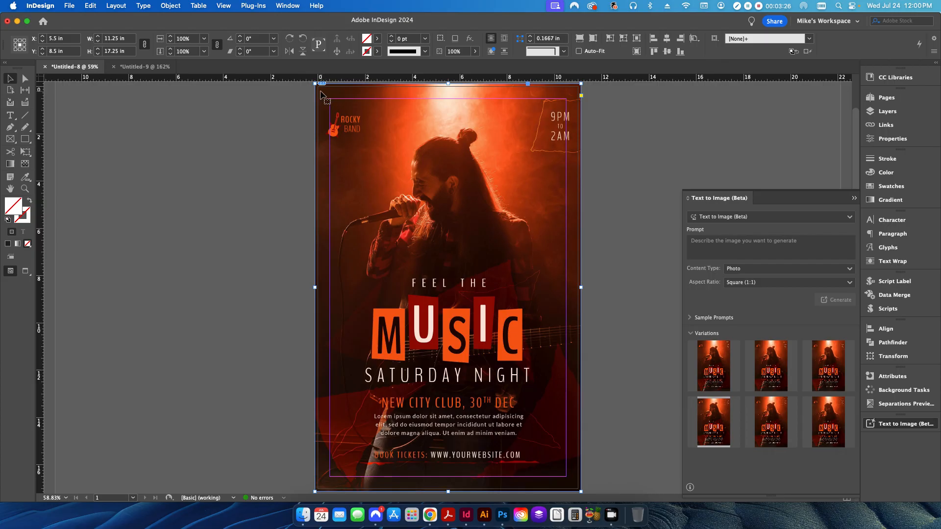
left_click(620, 354)
key("w")
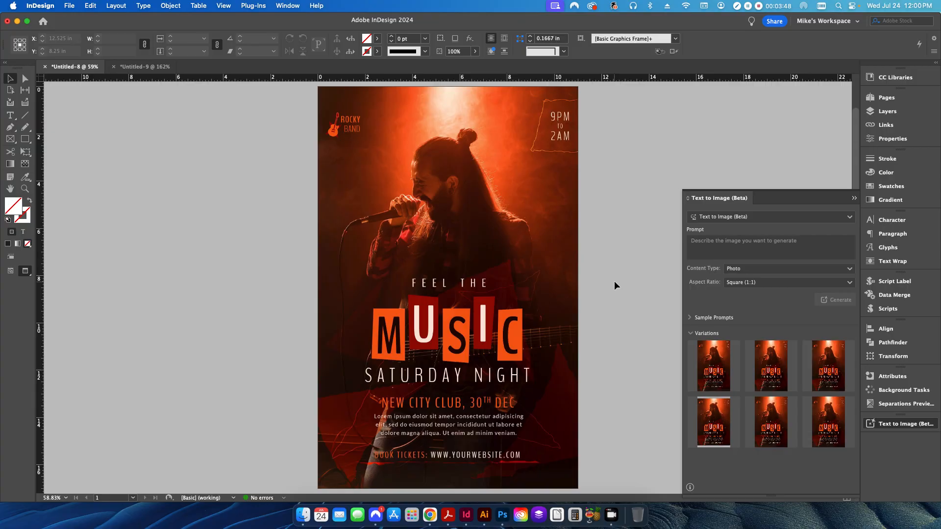
left_click(448, 288)
key("w")
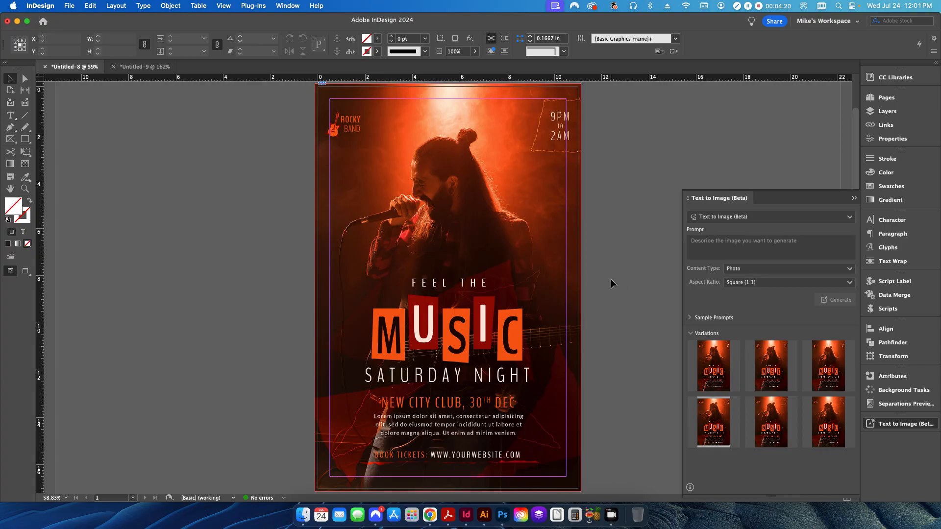
In the real estate postcard, draw an empty graphics frame covering the checkered right-hand area.
left_click(145, 67)
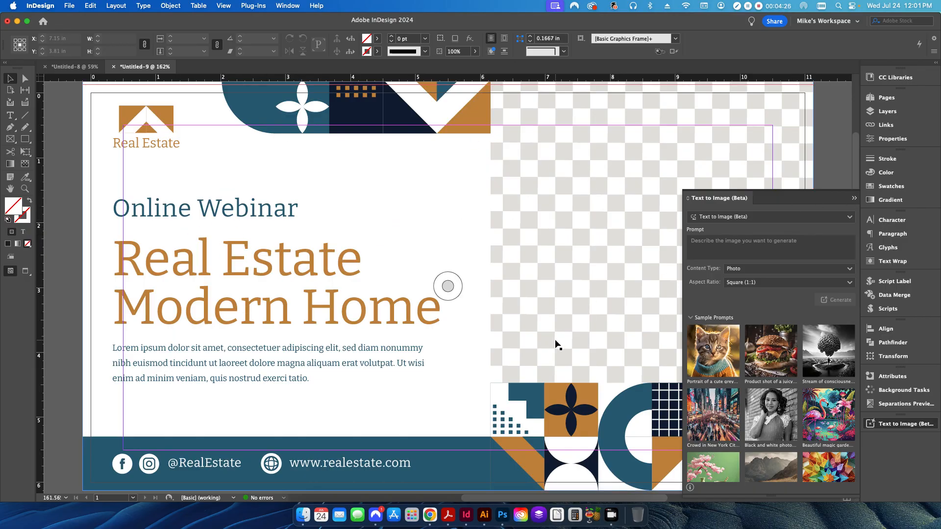
left_click(854, 198)
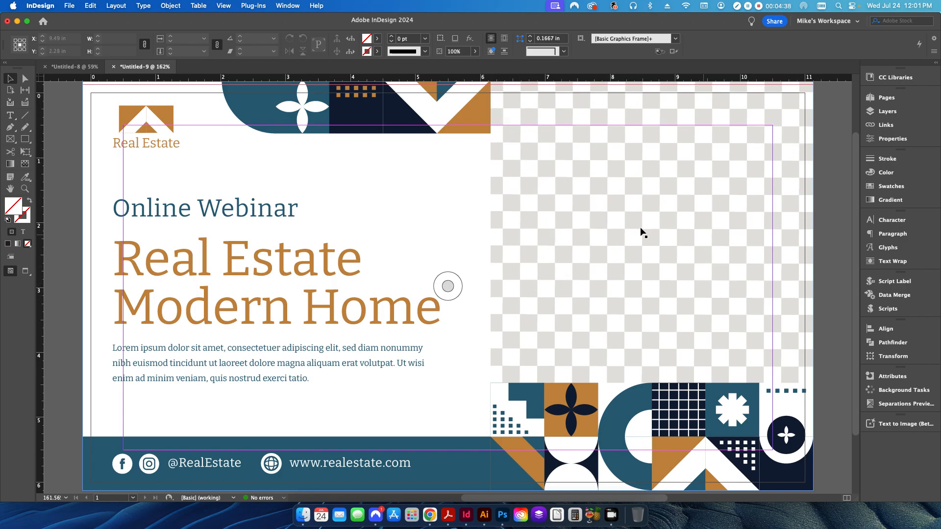
left_click(9, 142)
left_click_drag(515, 174, 631, 265)
key("v")
left_click_drag(565, 212, 543, 131)
left_click_drag(606, 174, 813, 384)
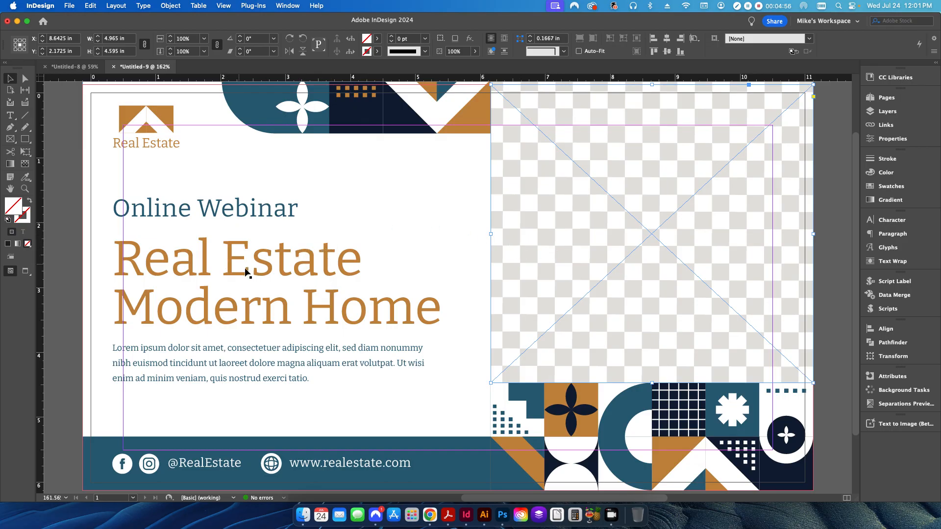
Place woman-holding-set-keys-with-wooden-house.jpg into the right-side frame.
left_click(72, 7)
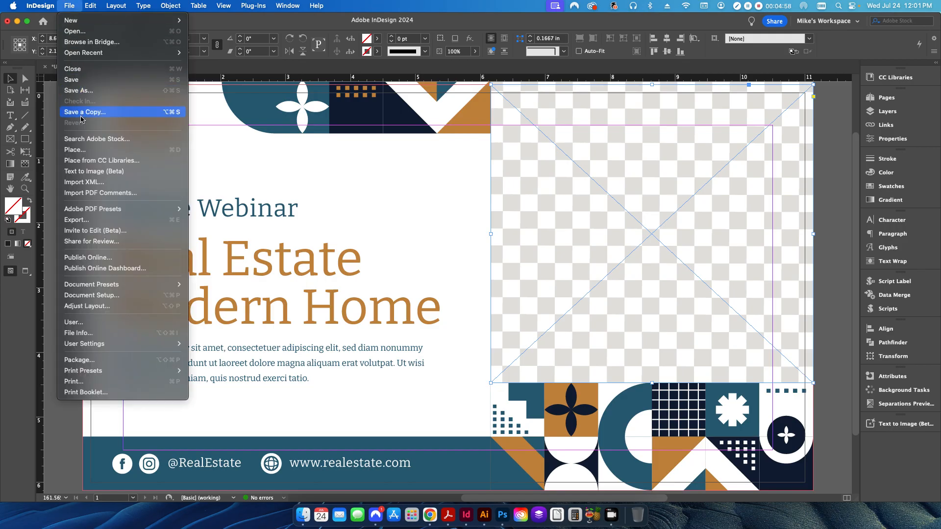
left_click(75, 149)
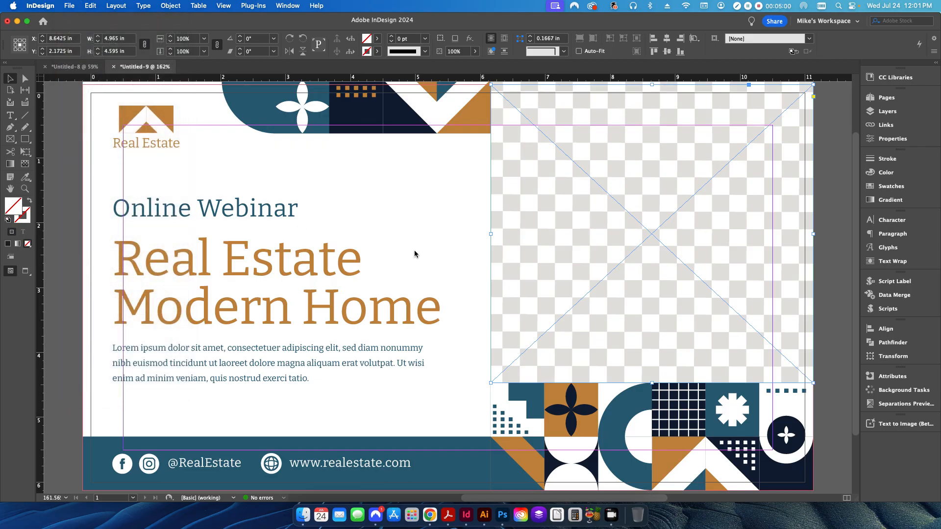
left_click(385, 165)
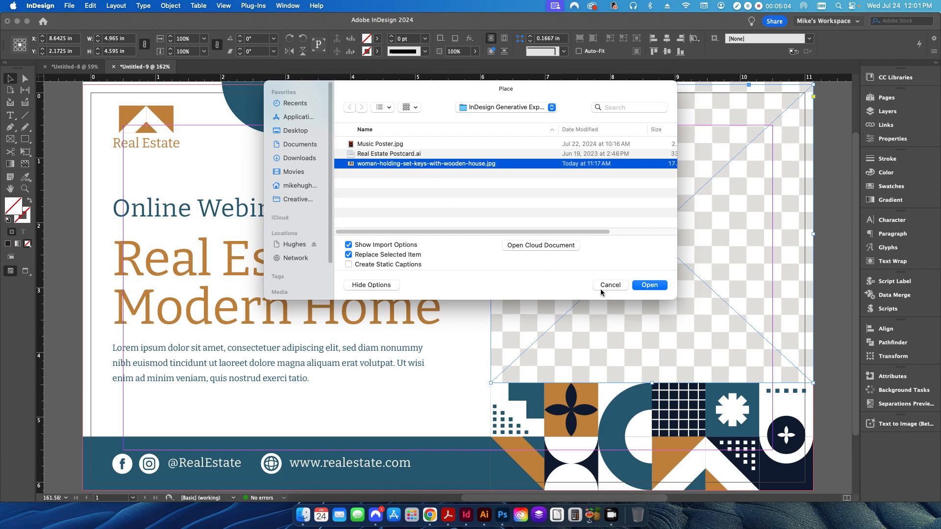
left_click(647, 286)
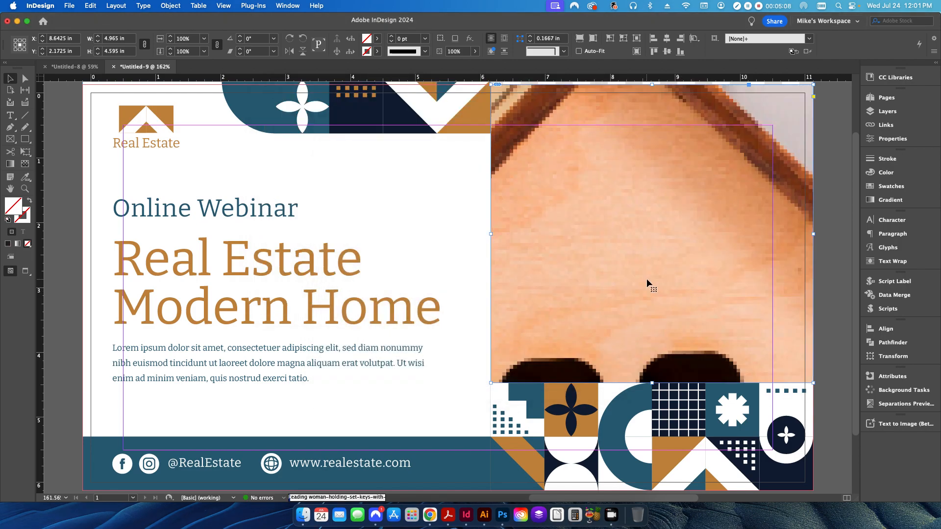
left_click(647, 280)
Fit the house-and-keys photo proportionally in its frame and bring up the Generative Expand panel.
right_click(647, 282)
mouse_move(689, 312)
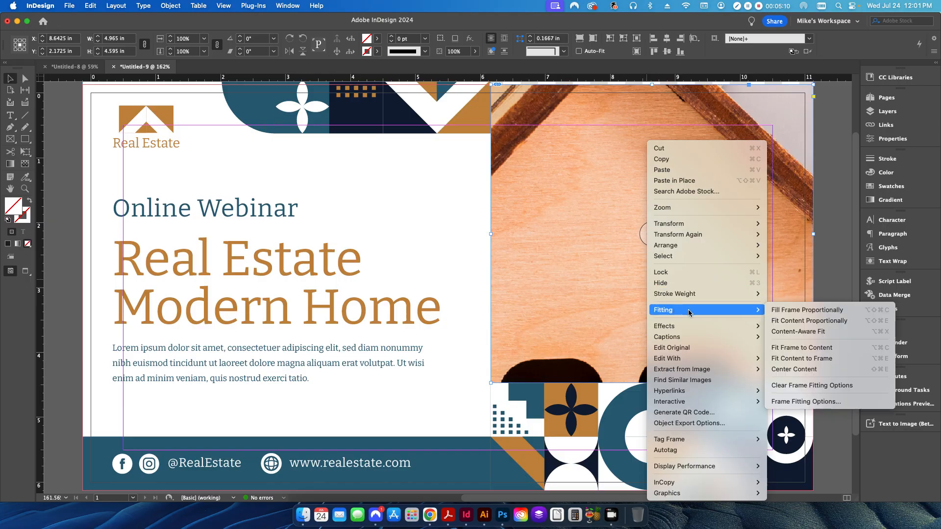
left_click(796, 322)
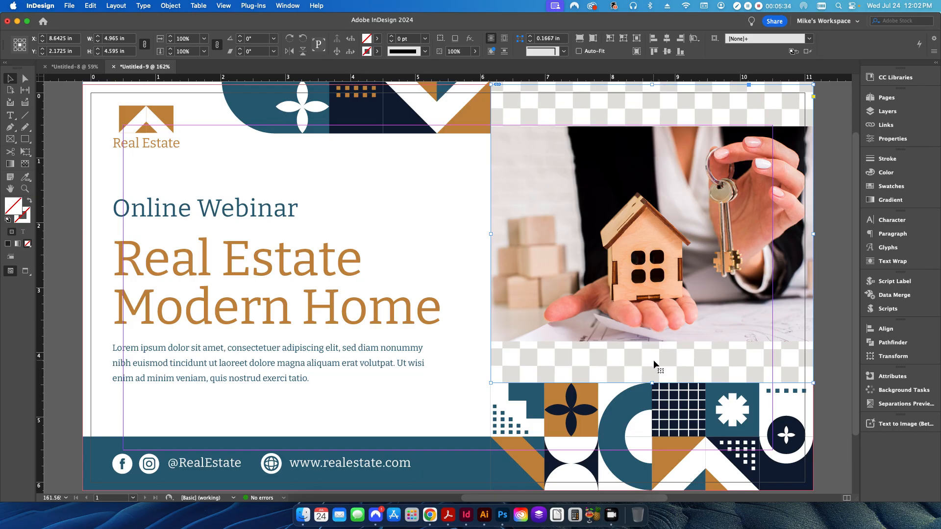
left_click(899, 424)
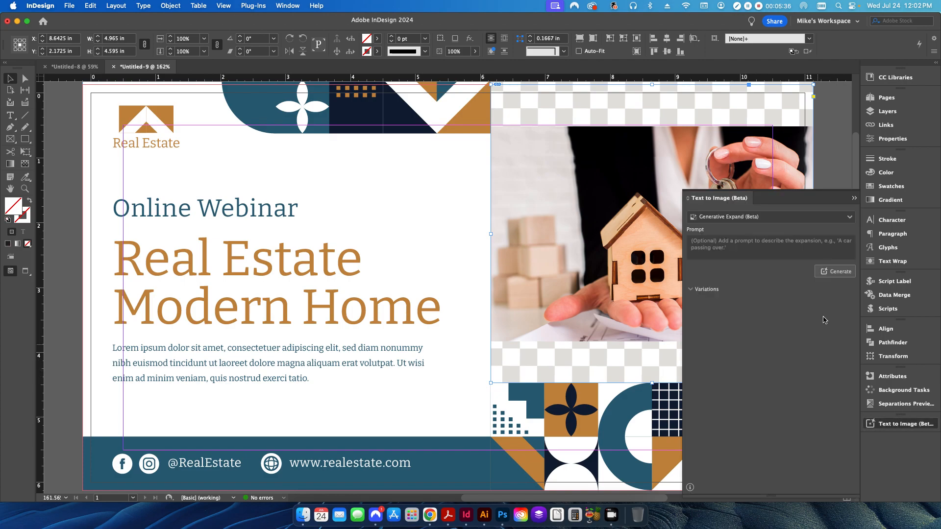
Generate expanded versions of the house-and-keys photo so it fills its whole frame.
left_click(835, 272)
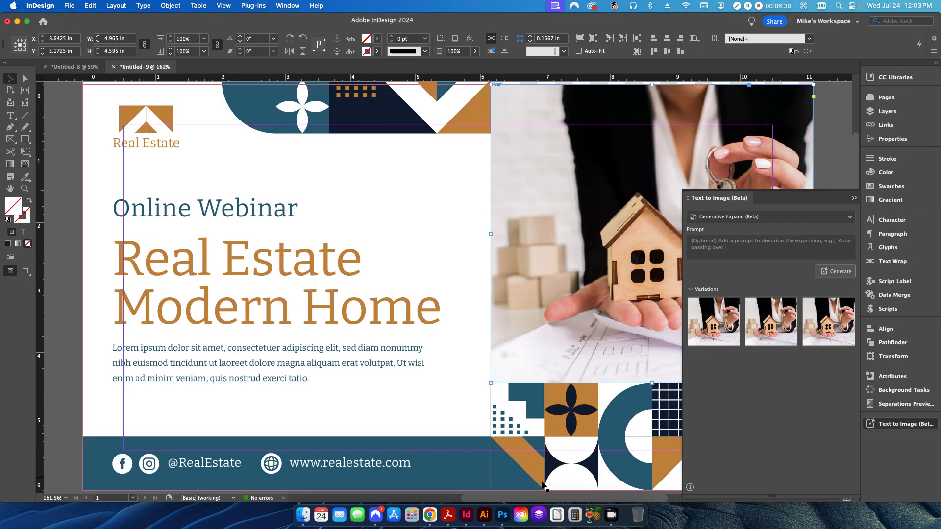
left_click_drag(541, 500, 595, 507)
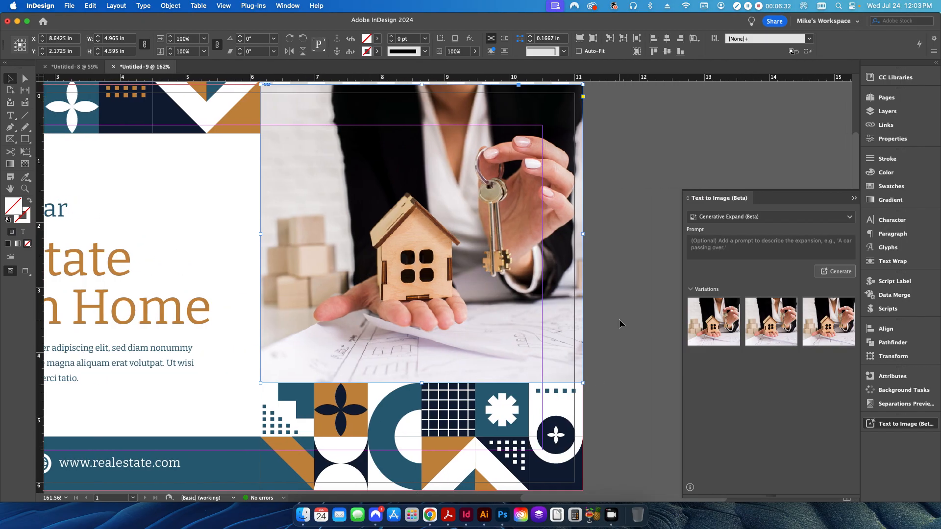
Reselect the photo frame and reveal its generated variations instead of the sample prompts.
left_click(619, 319)
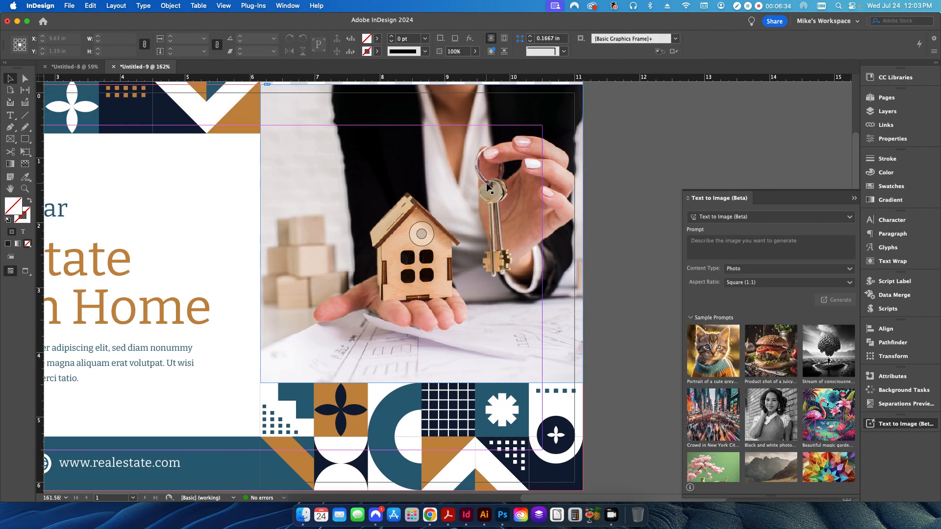
left_click(561, 179)
left_click(691, 318)
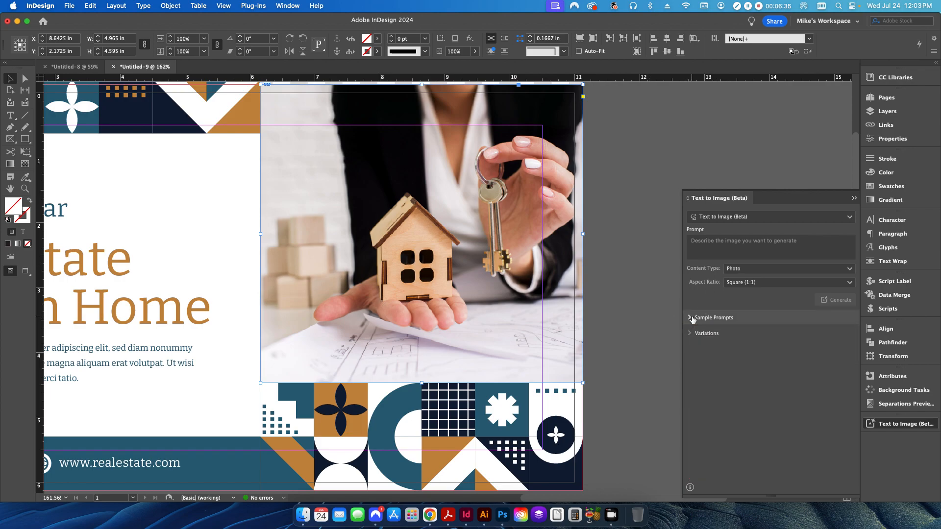
left_click(691, 335)
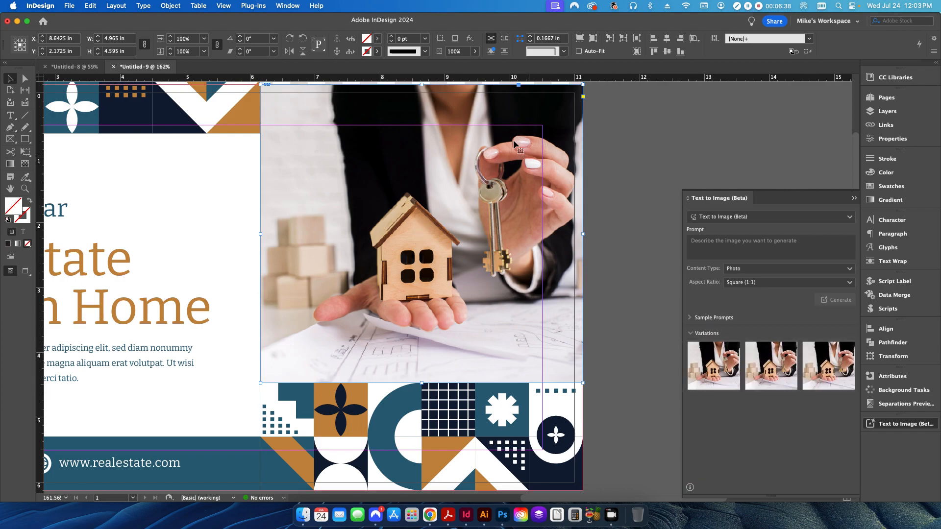
Try the generated variations and apply one with different drawings on the bottom papers.
left_click(771, 387)
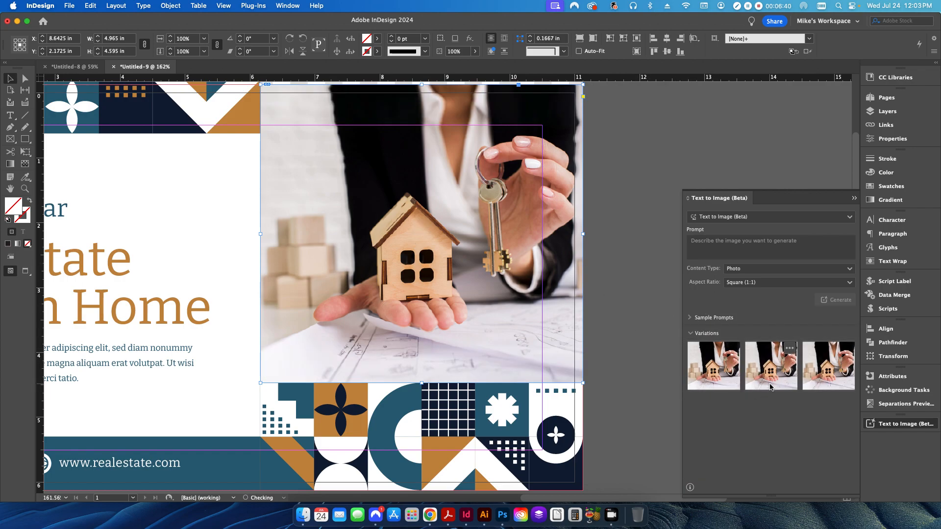
left_click(827, 387)
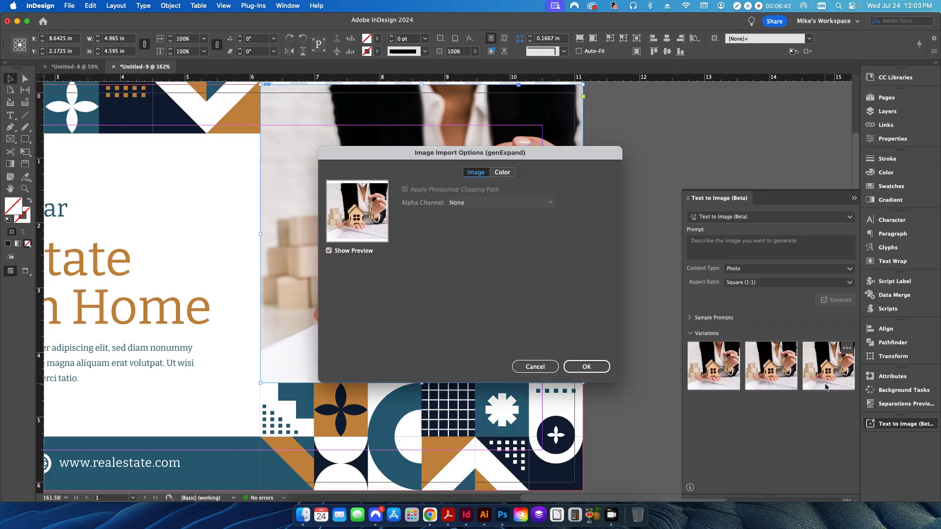
left_click(540, 369)
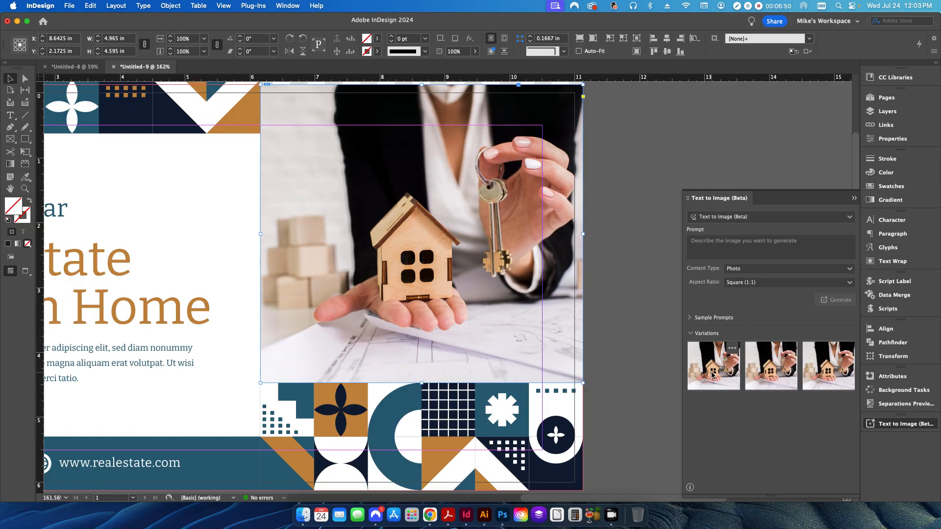
left_click(766, 381)
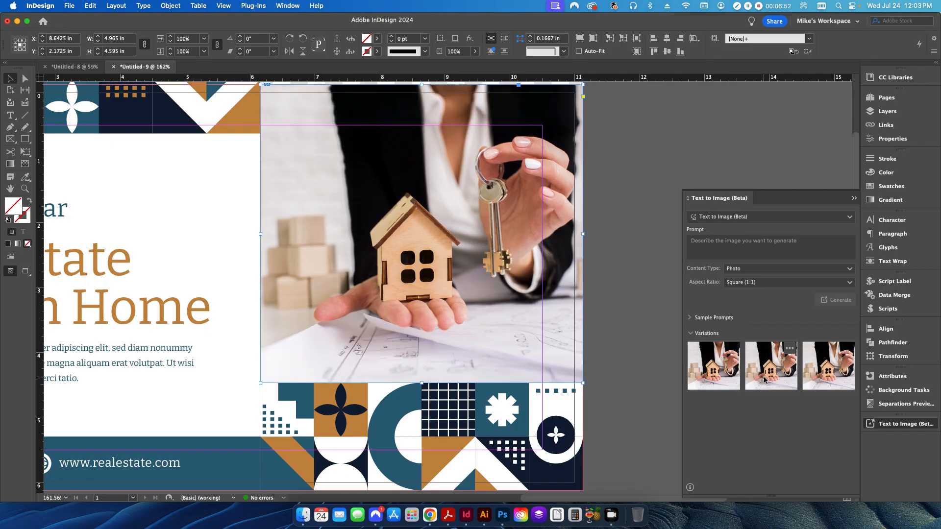
left_click(713, 377)
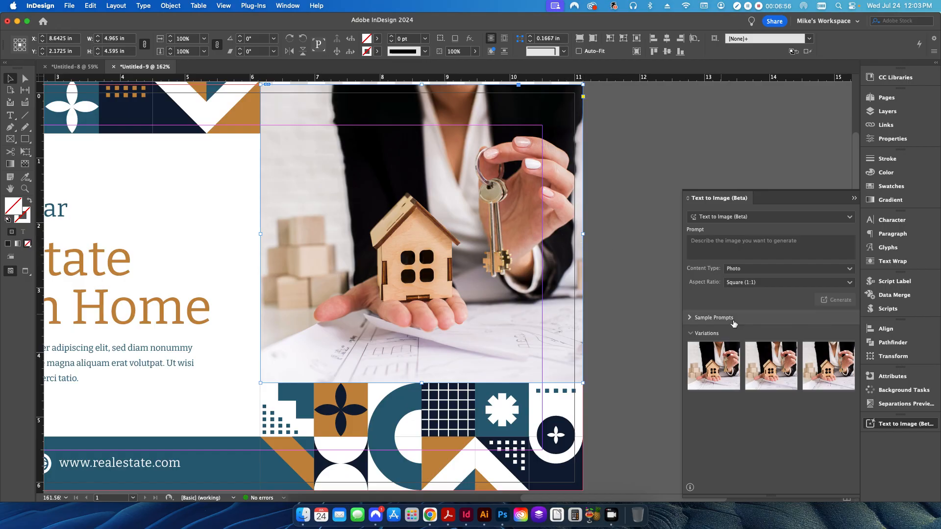
left_click(611, 297)
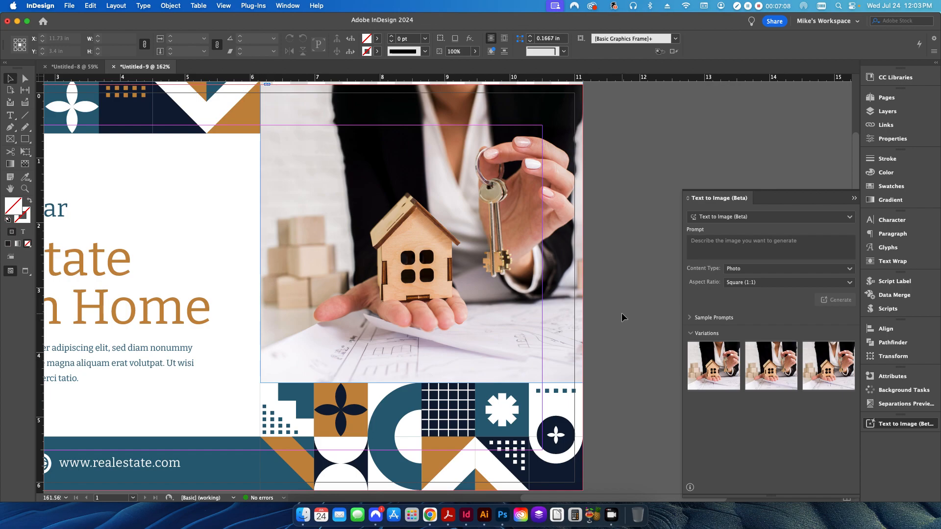
Close the Text to Image panel and view the full postcard in Preview mode.
left_click(855, 198)
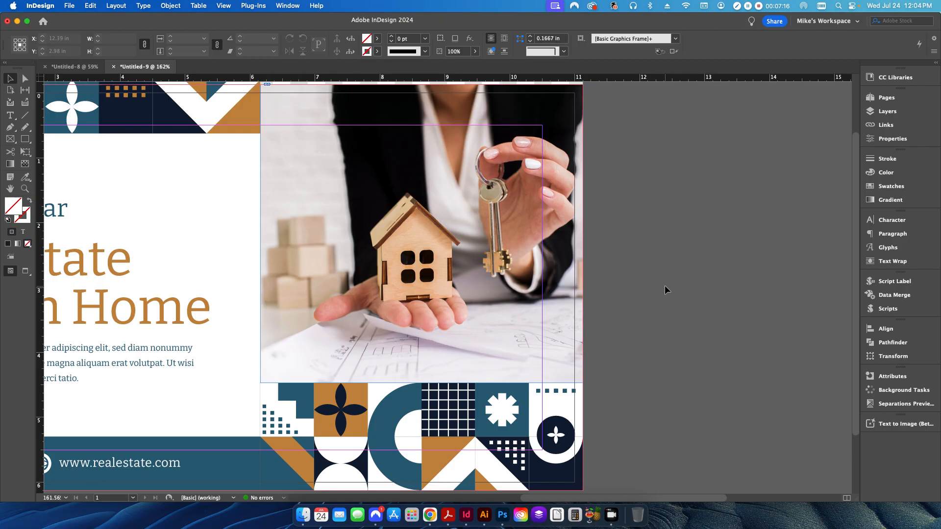
scroll(664, 286, "left", 5)
key("w")
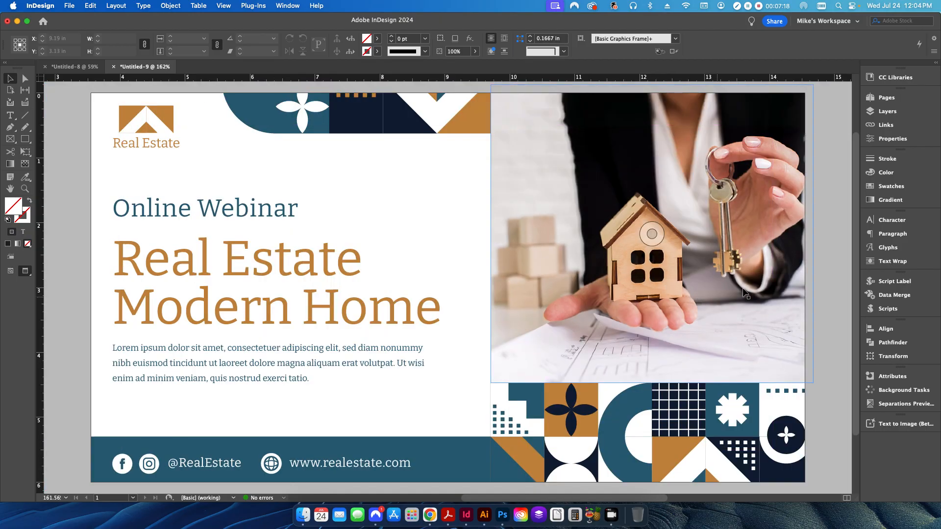